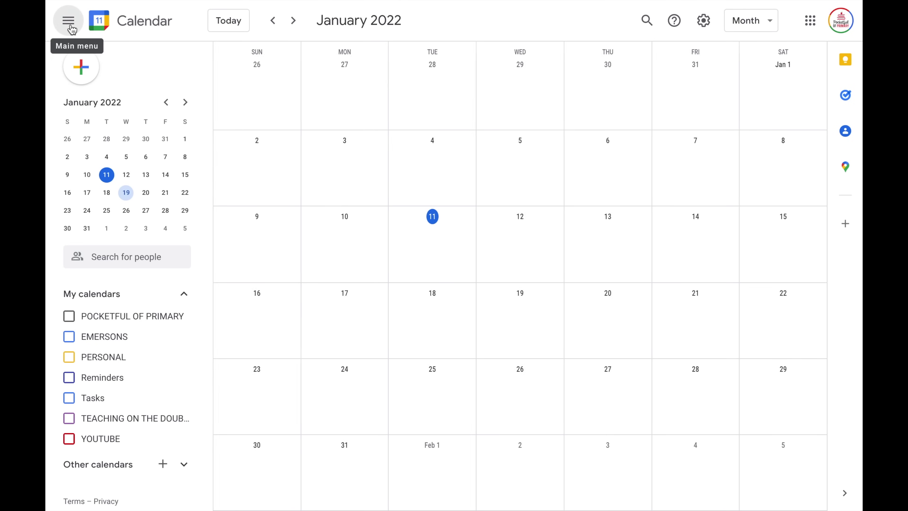
Collapse and expand the main menu sidebar, and open and leave the calendar search.
click(71, 27)
click(71, 26)
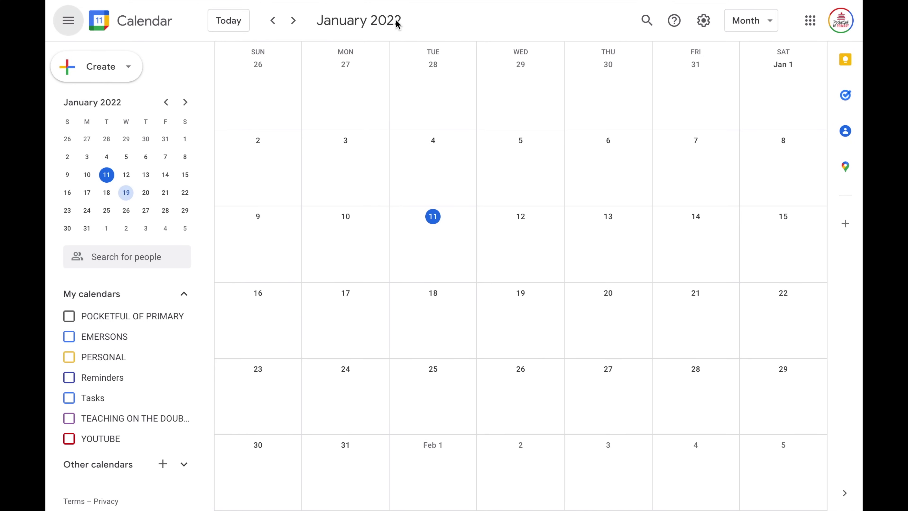
click(646, 21)
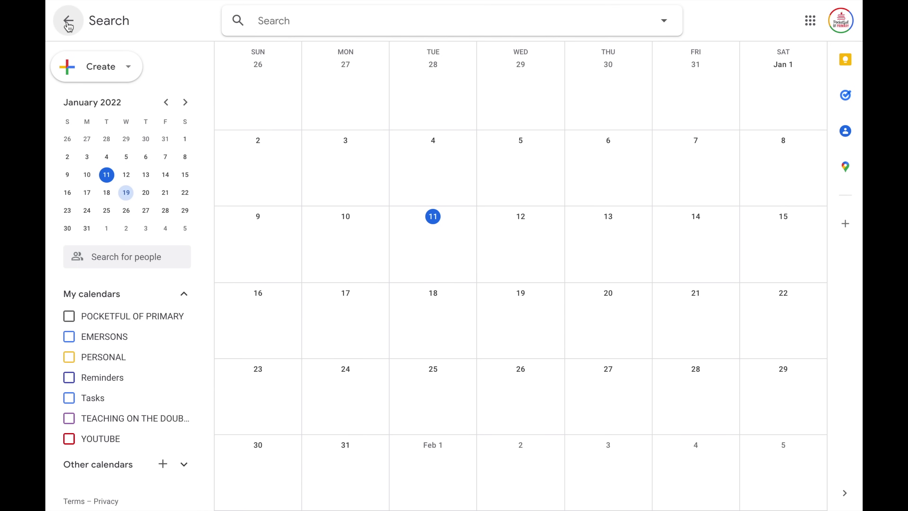
click(68, 22)
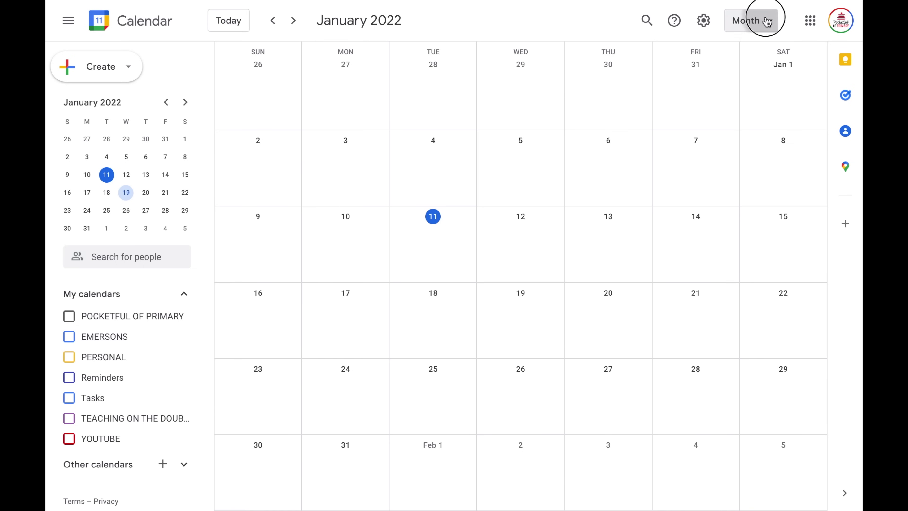
Preview the calendar in Day view and Week view, and return it to Month view.
click(766, 21)
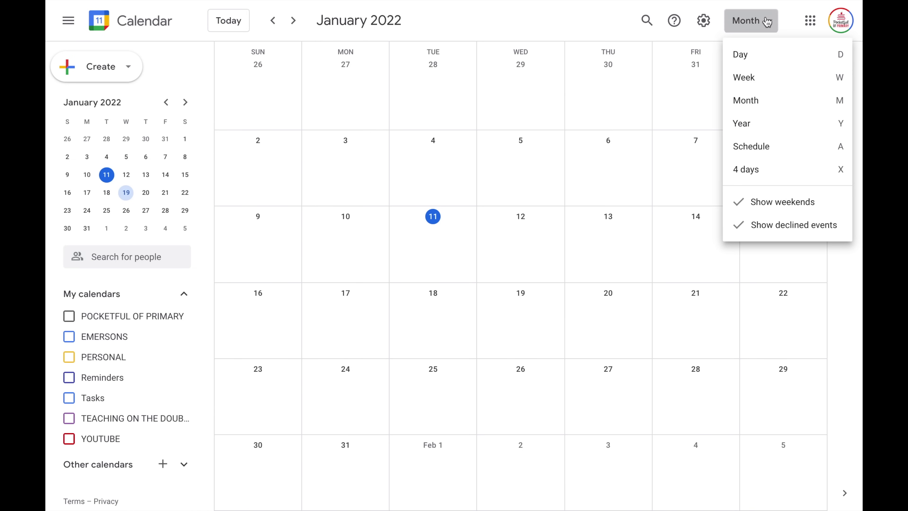
click(758, 54)
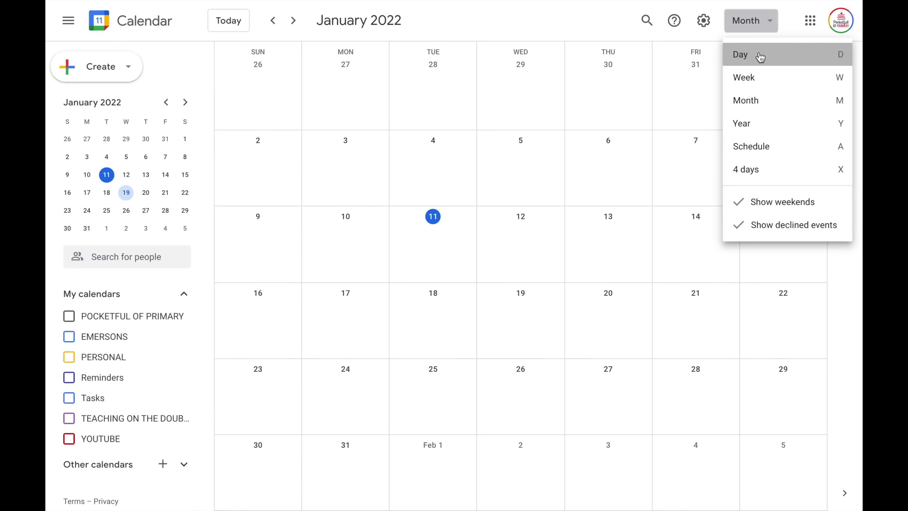
click(769, 25)
click(762, 79)
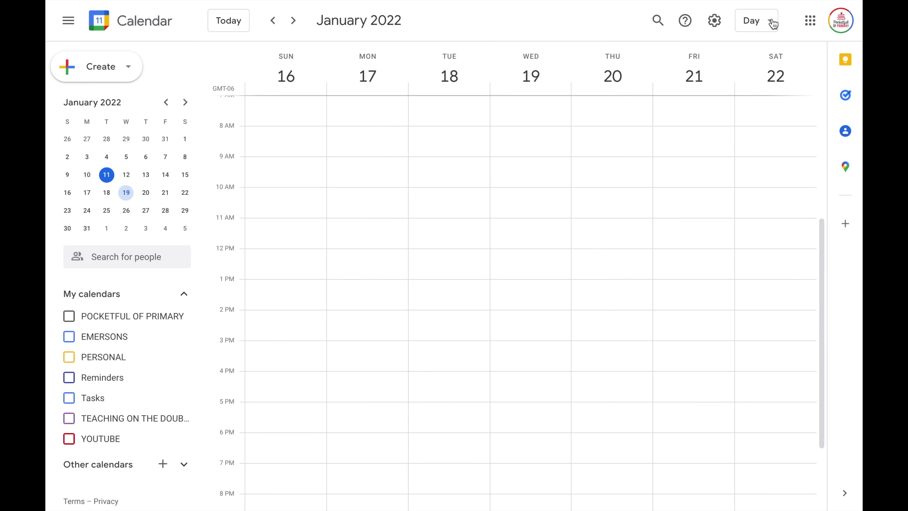
click(769, 22)
click(754, 101)
Preview the calendar in Year, Schedule and 4 days views, and return it to Month view.
click(756, 21)
click(754, 123)
click(750, 20)
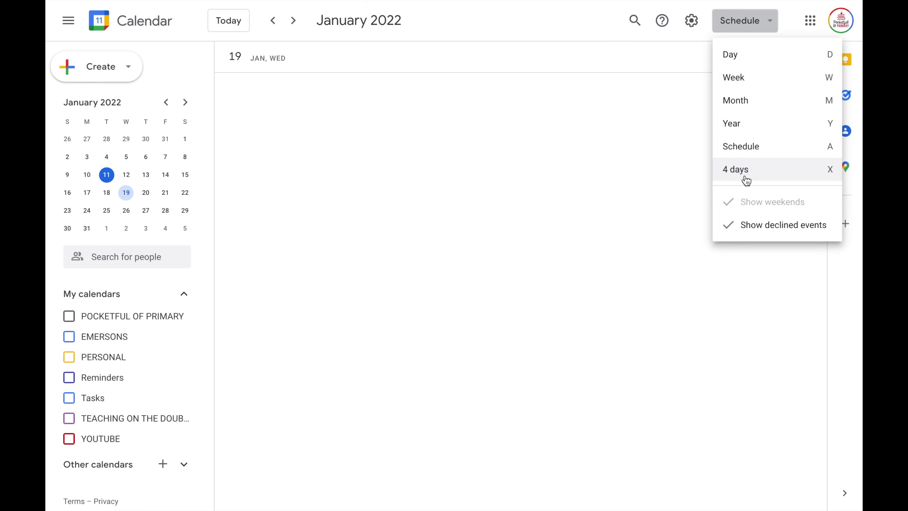
click(745, 175)
click(759, 26)
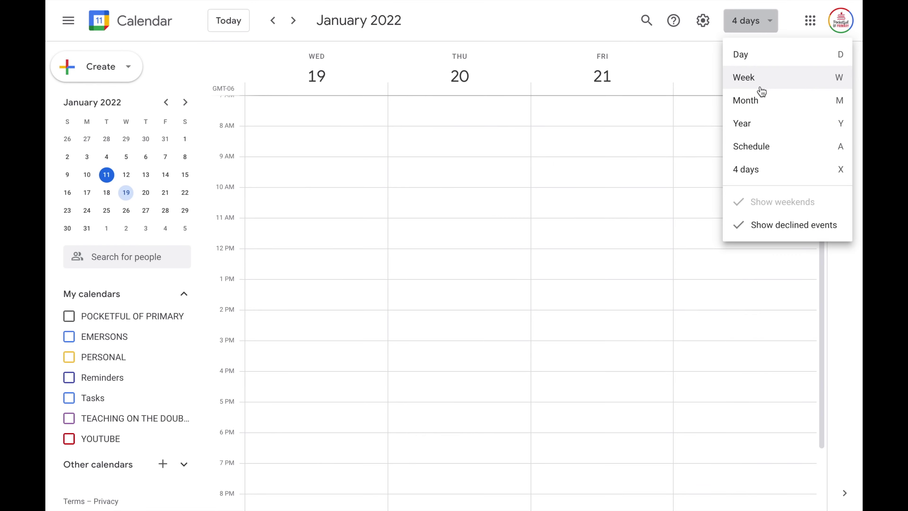
click(759, 99)
click(767, 23)
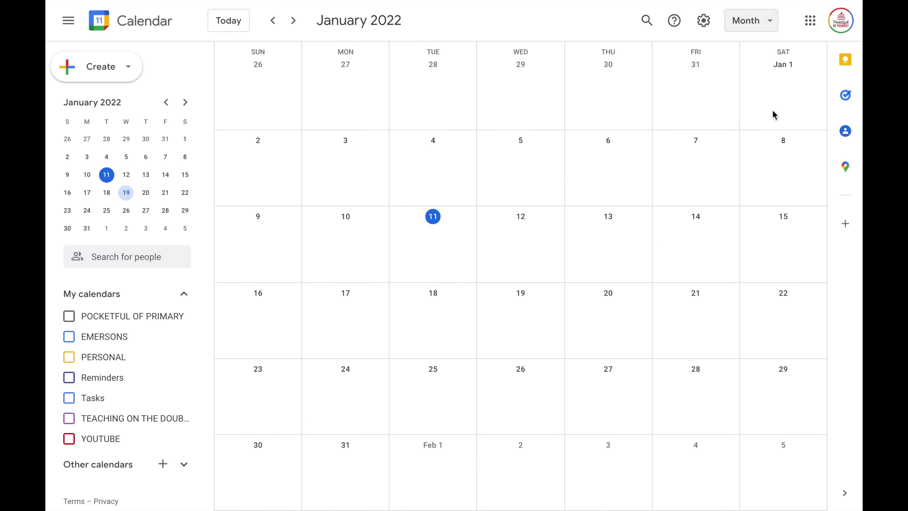
click(770, 22)
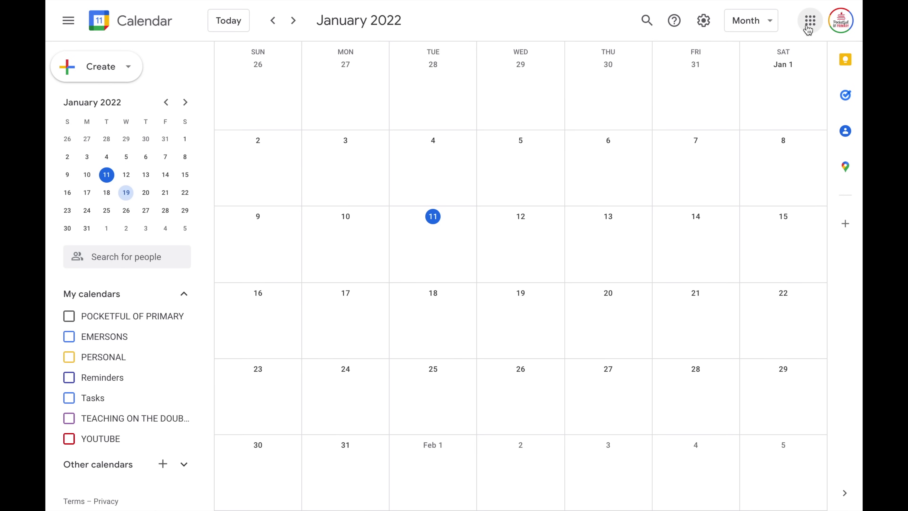
View the list of Google apps, and hide and restore the side panel.
click(810, 21)
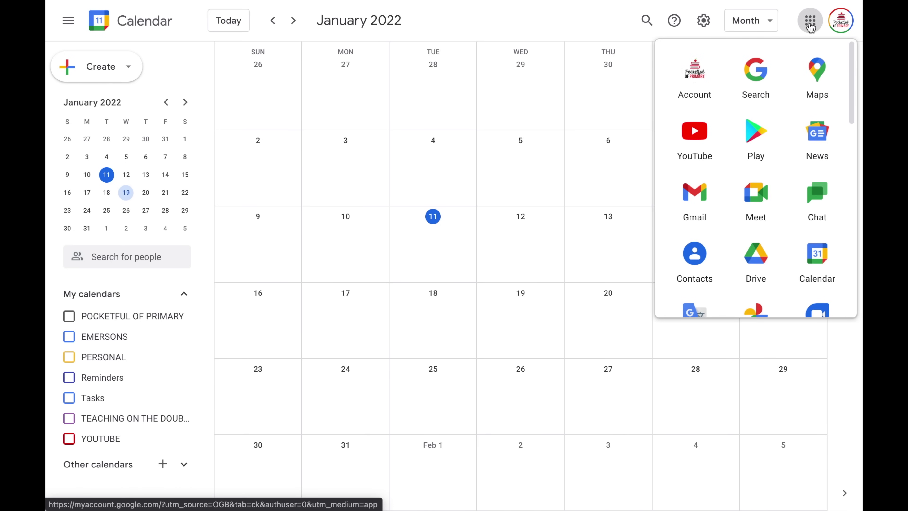
click(810, 27)
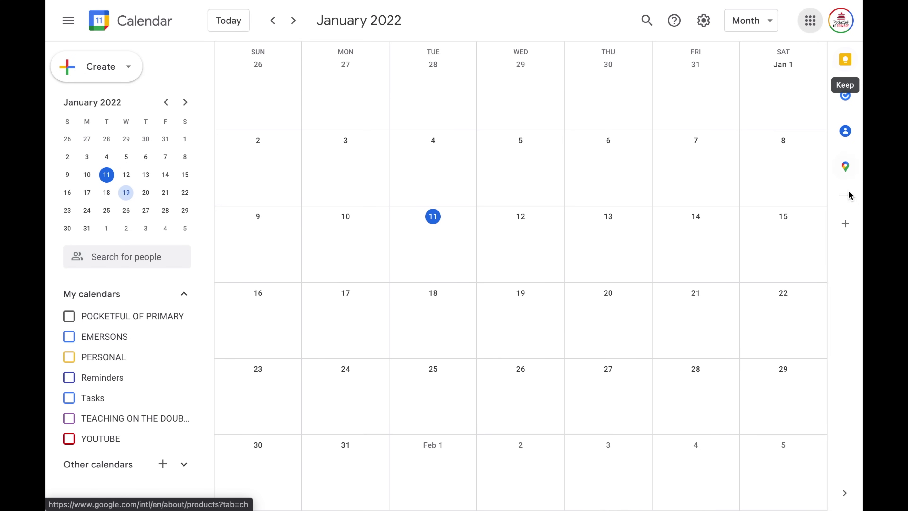
click(844, 495)
click(843, 497)
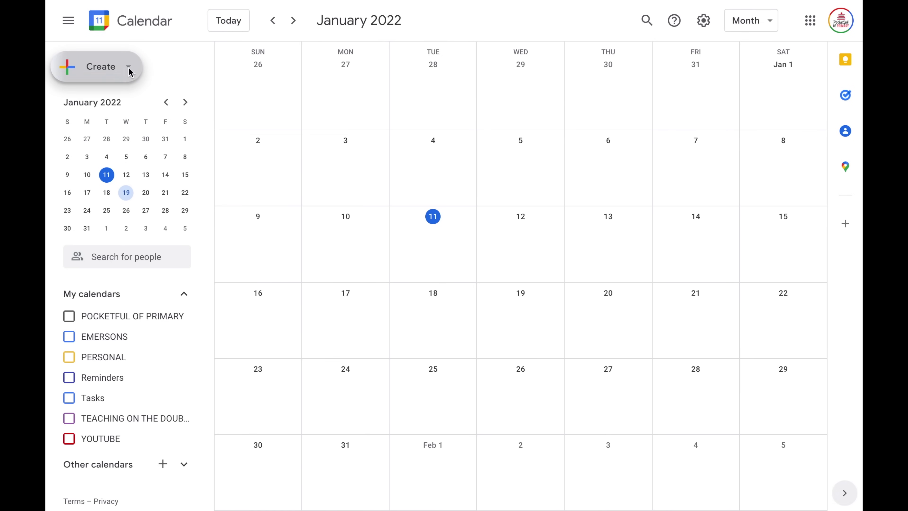
View the Create options, and browse the mini calendar to the neighbouring months and back to January 2022.
click(129, 68)
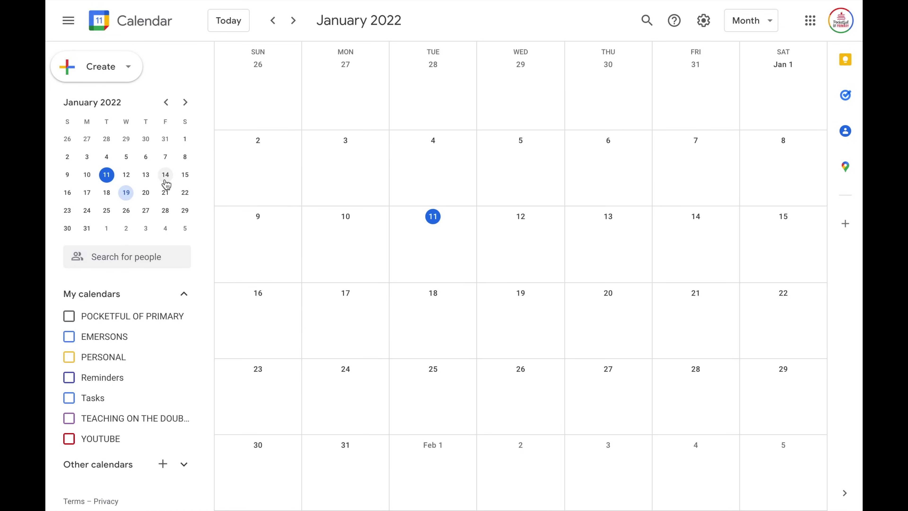
click(168, 104)
click(185, 107)
click(184, 107)
click(164, 107)
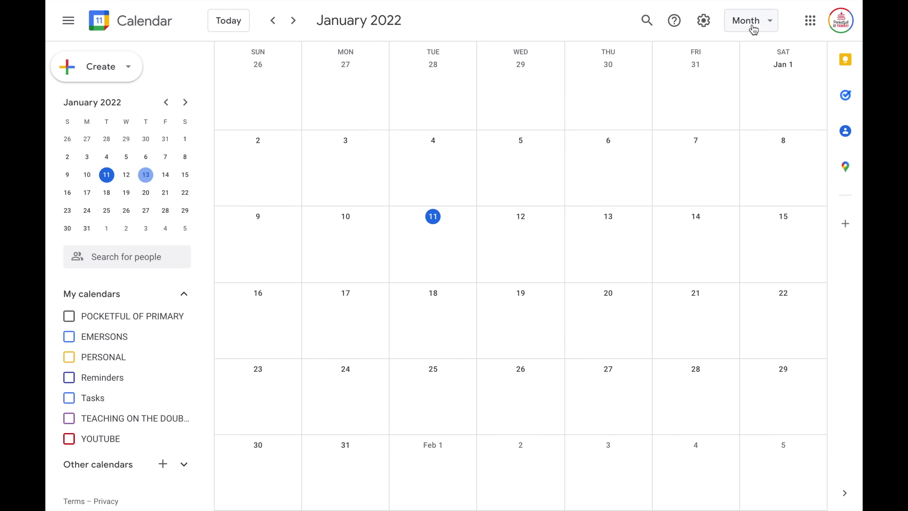
Switch the calendar to Day view, and collapse and re-expand the My calendars list.
click(752, 21)
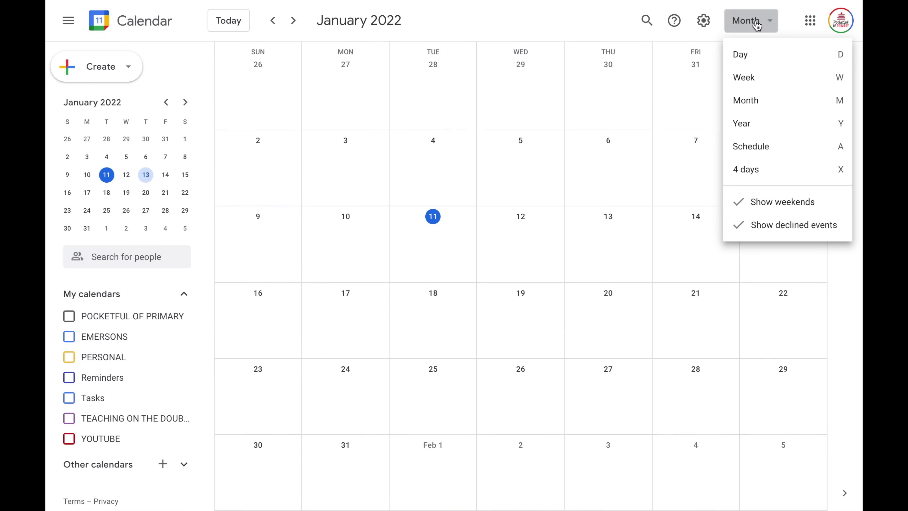
click(753, 59)
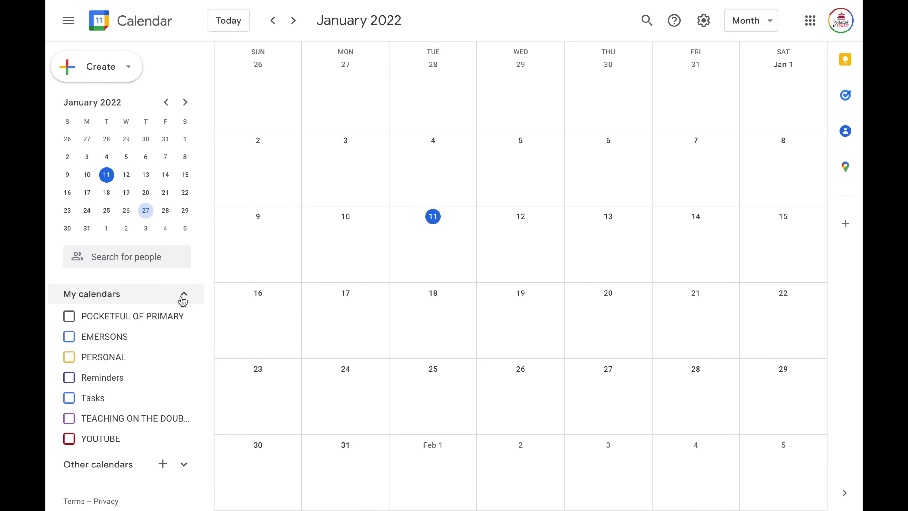
click(182, 296)
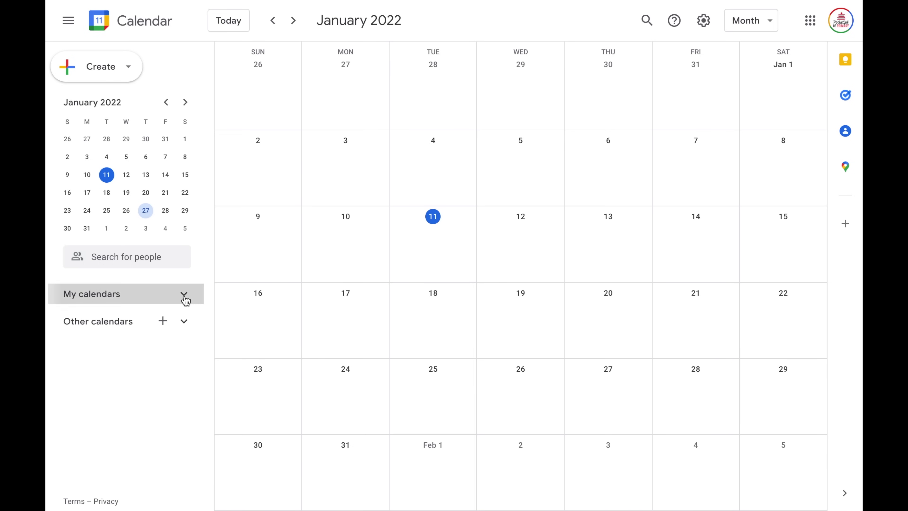
click(184, 297)
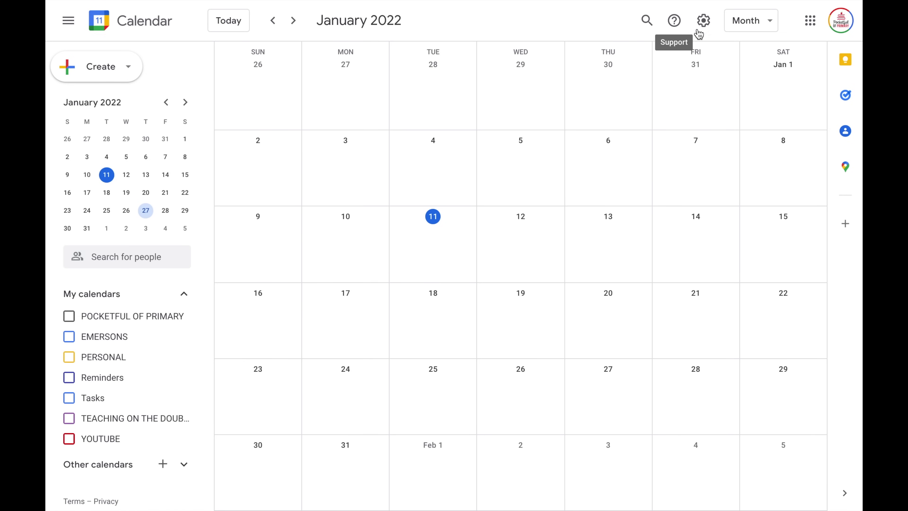
Open the calendar settings and look over the View options and Language and region sections.
click(704, 21)
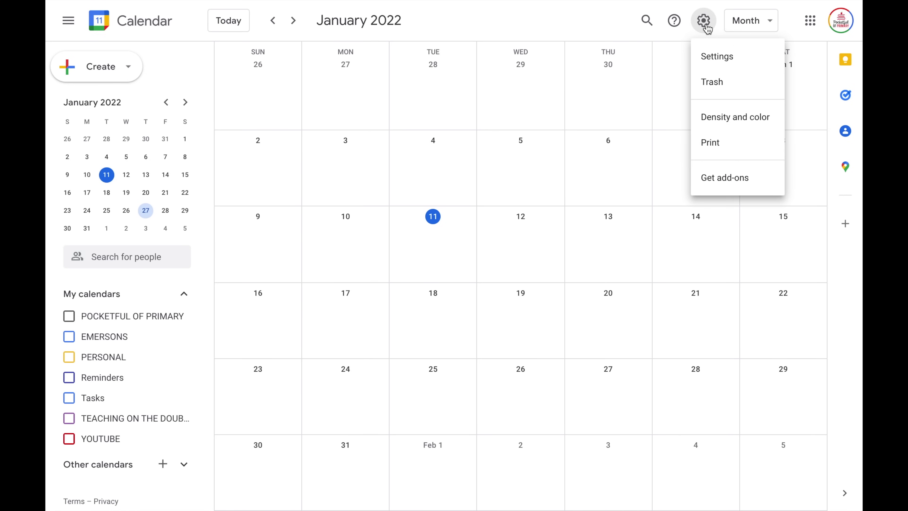
click(714, 65)
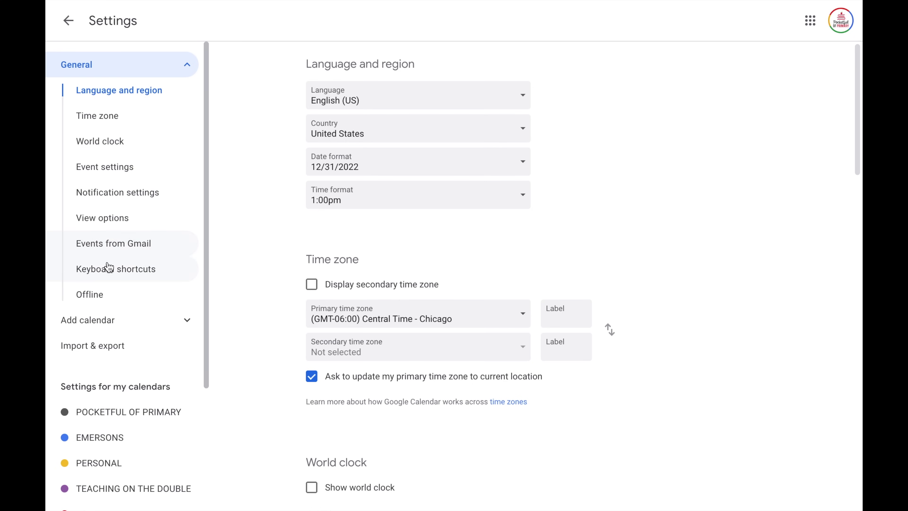
click(108, 223)
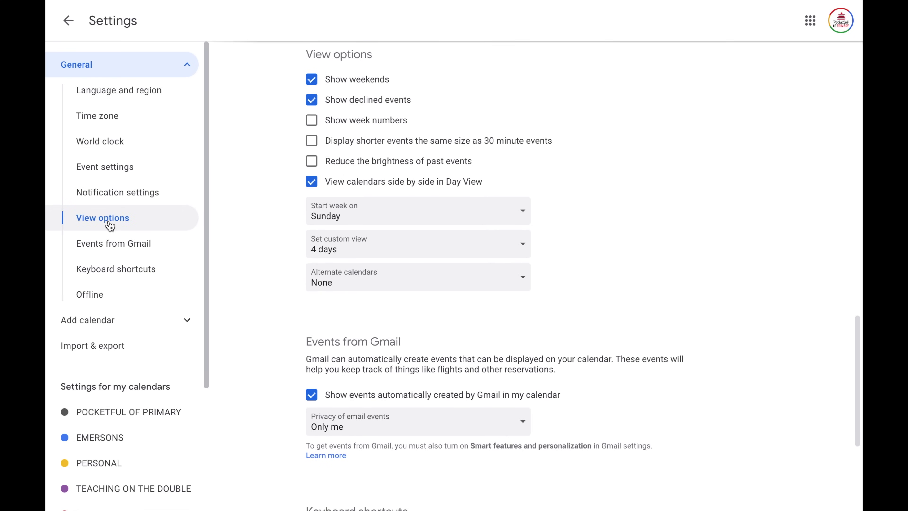
click(122, 90)
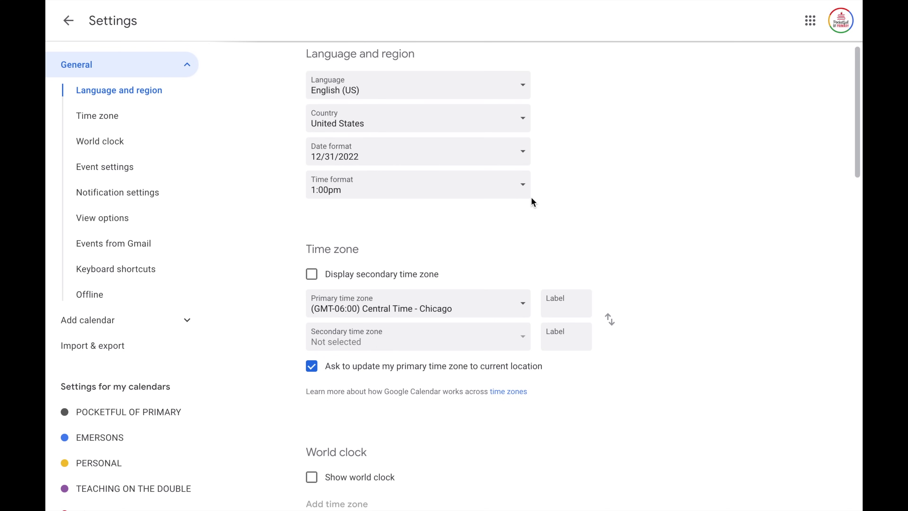
Set notifications to Desktop notifications, snoozed ones to 5 minutes before event, and notify only for "Yes" or "Maybe" responses.
scroll(661, 210, down, 3)
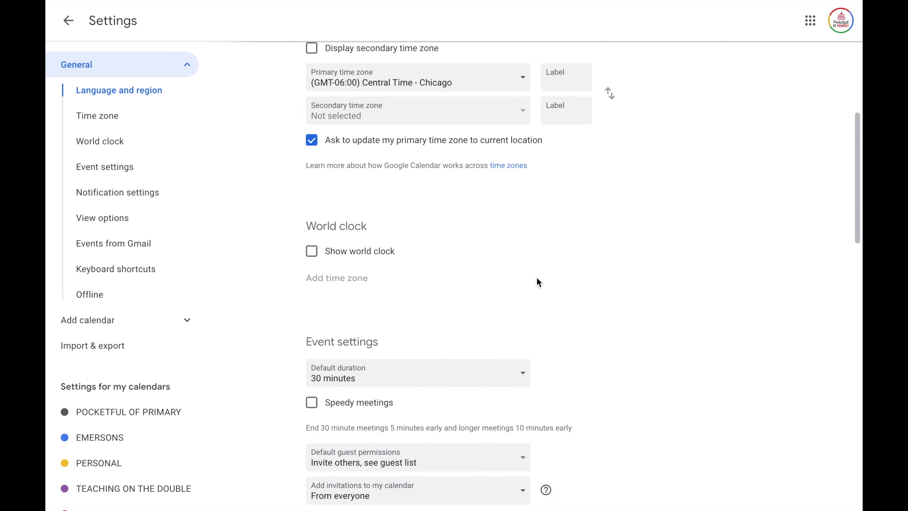
scroll(537, 281, down, 3)
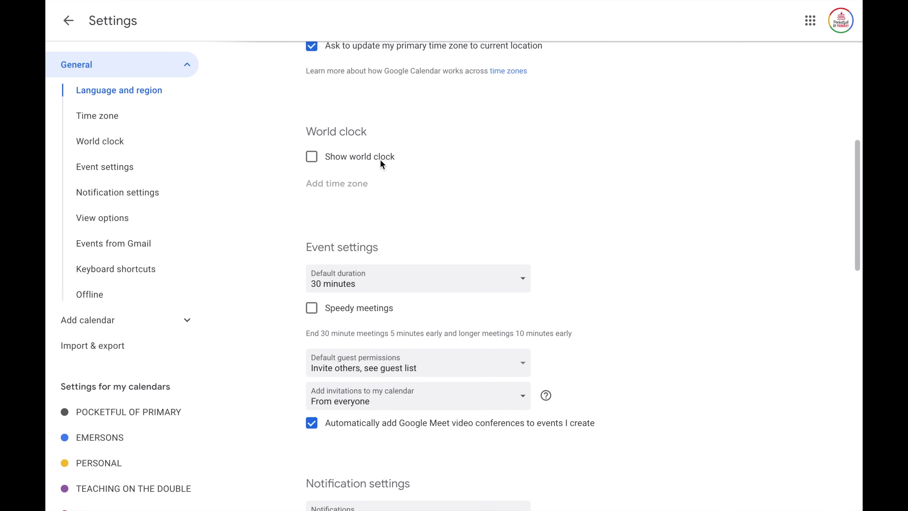
scroll(381, 164, down, 5)
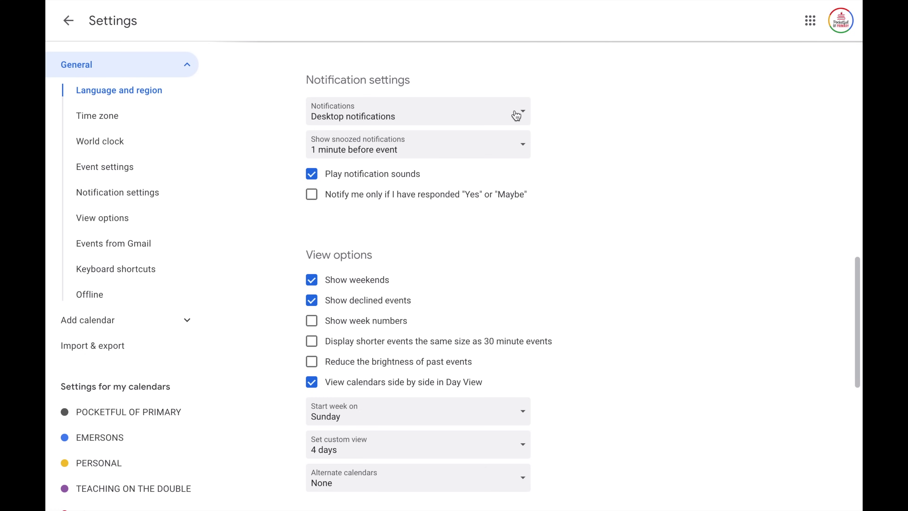
click(516, 116)
click(495, 129)
click(491, 152)
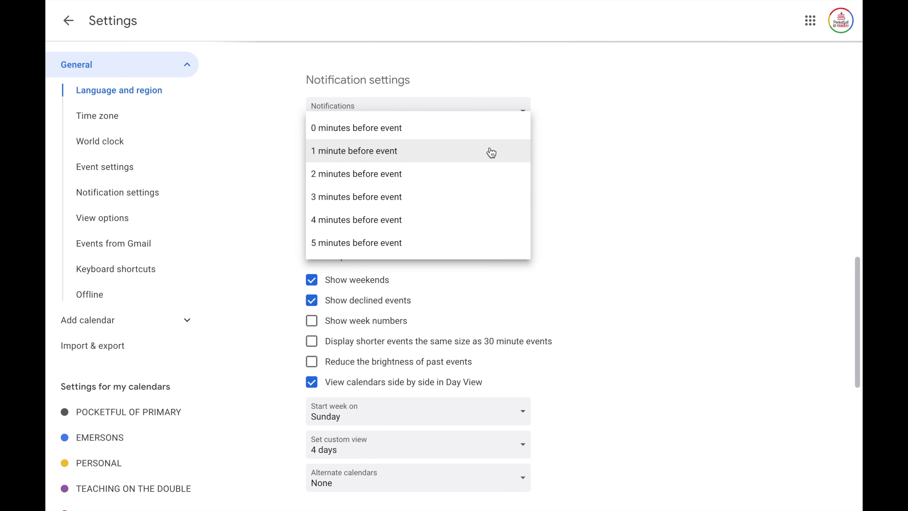
click(471, 244)
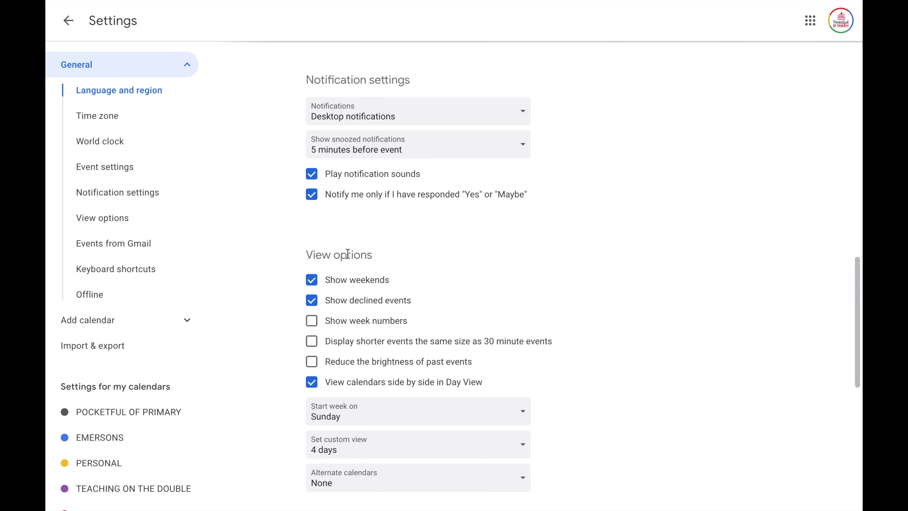
Turn off showing declined events and turn on reduced brightness for past events in the view options.
scroll(347, 253, down, 1)
scroll(347, 254, down, 3)
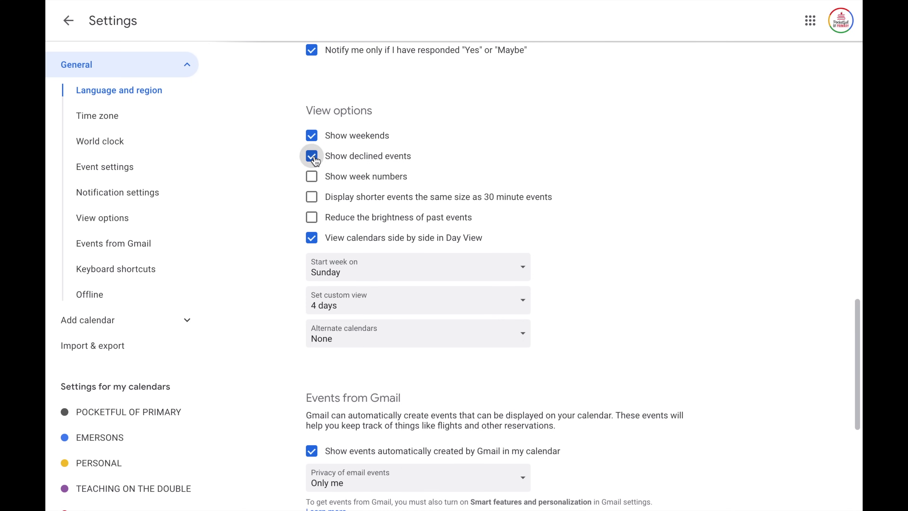
click(313, 157)
View the available choices for the custom view length and alternate calendars.
click(381, 301)
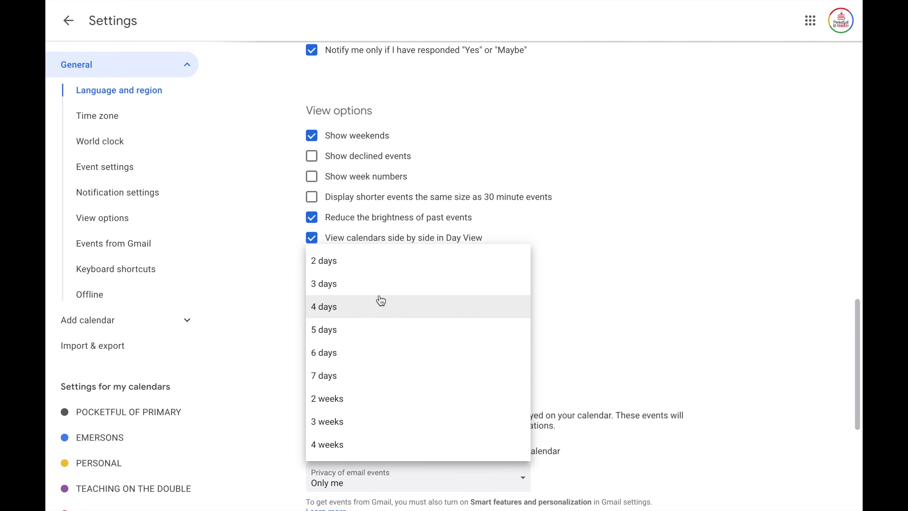
click(690, 259)
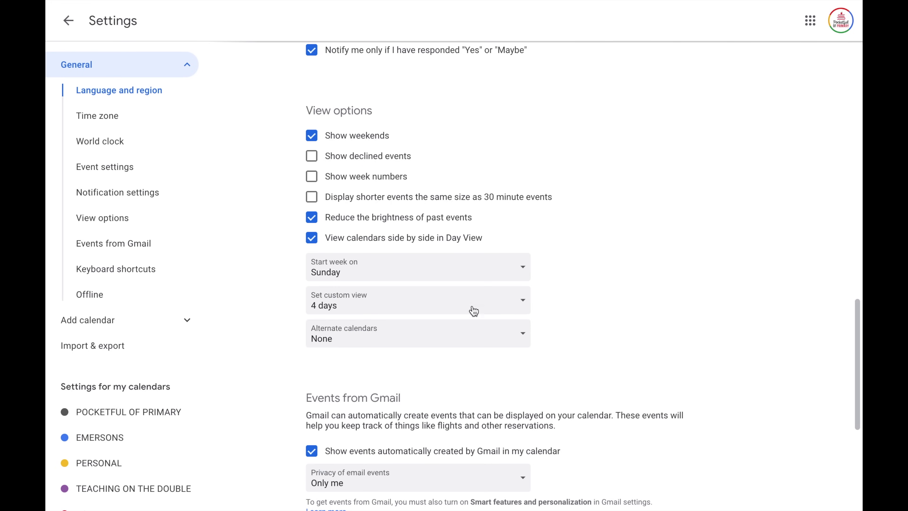
click(437, 335)
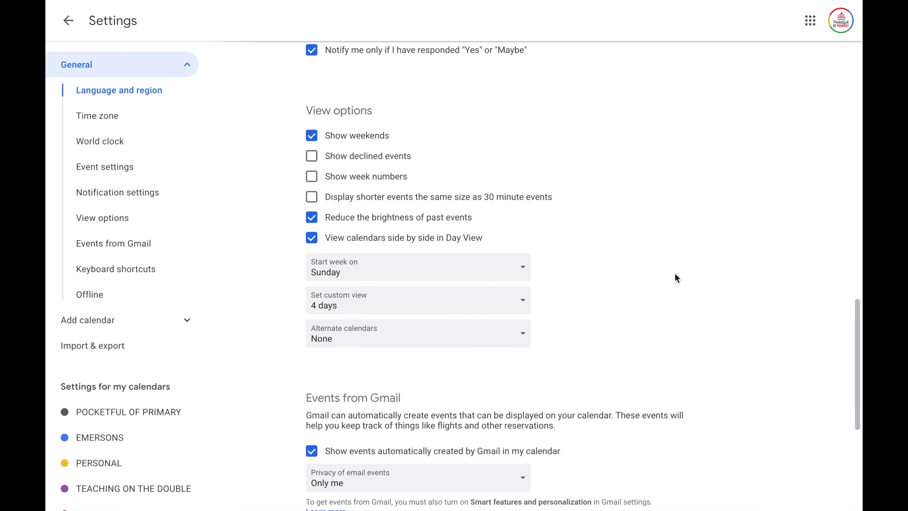
Turn on the offline calendar, and view the Add calendar options and the Import & export settings.
scroll(676, 278, down, 5)
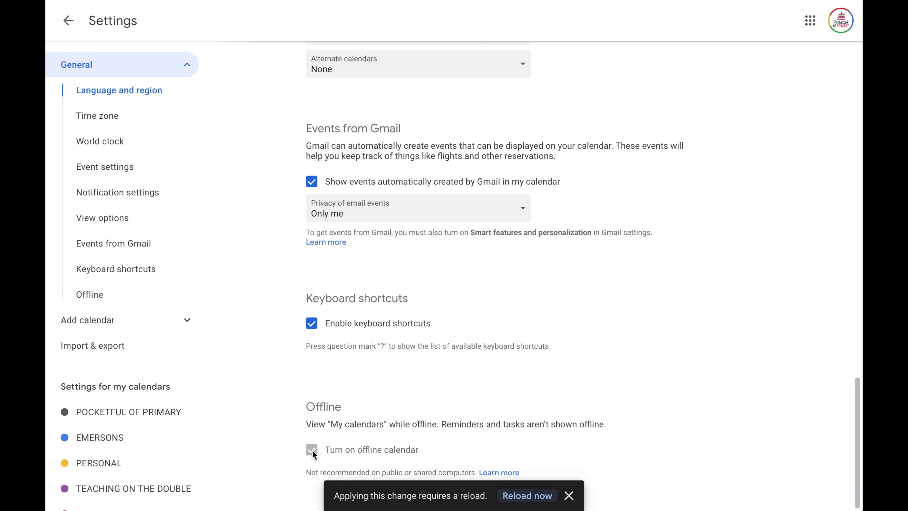
click(174, 328)
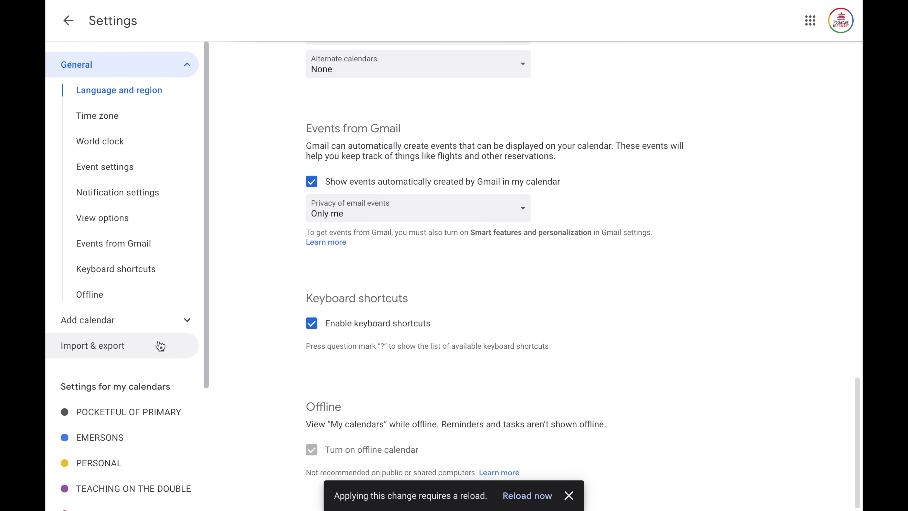
click(156, 346)
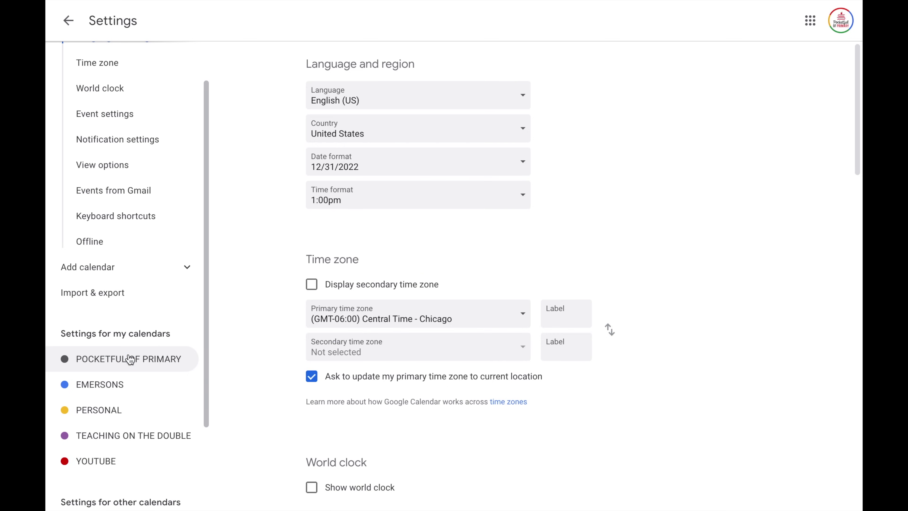
View the settings of the POCKETFUL OF PRIMARY calendar, including its access permissions, notifications and integration options.
click(129, 357)
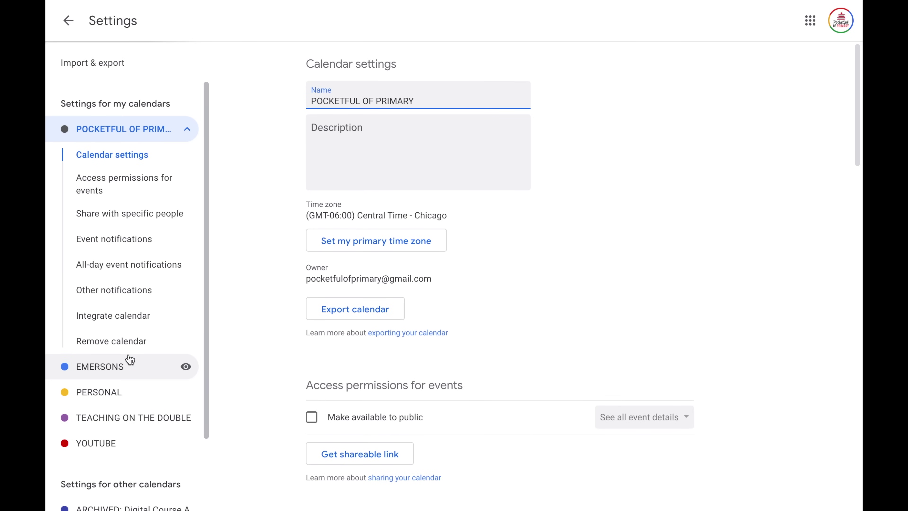
scroll(567, 299, down, 10)
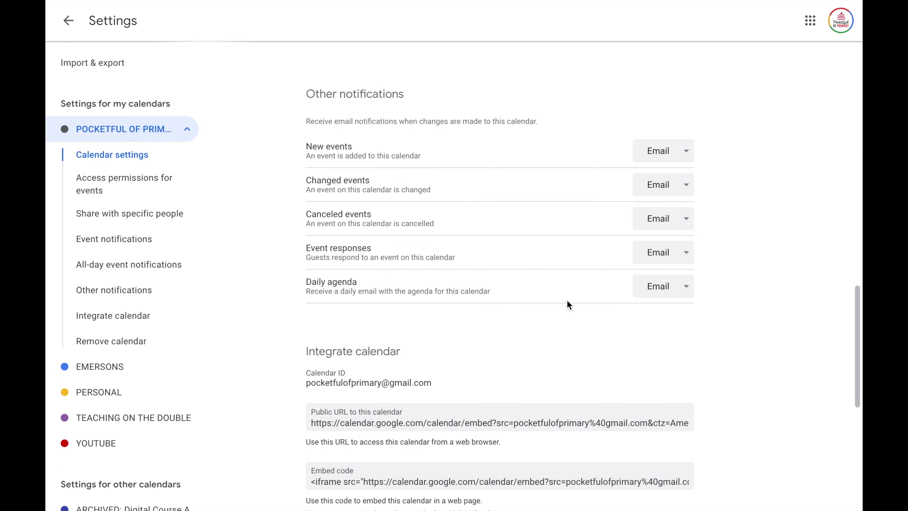
scroll(566, 300, down, 10)
scroll(567, 299, up, 20)
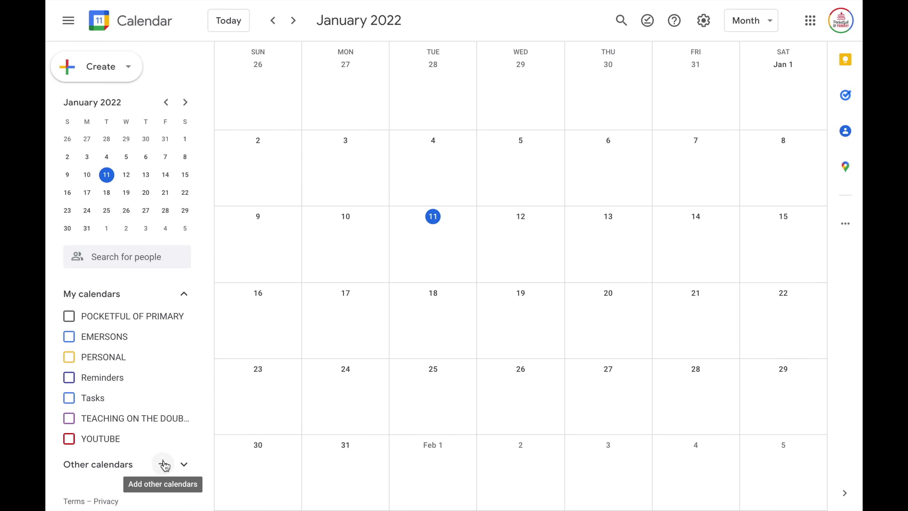
View the form for creating a new calendar from the Other calendars list, and return to the month view.
click(164, 464)
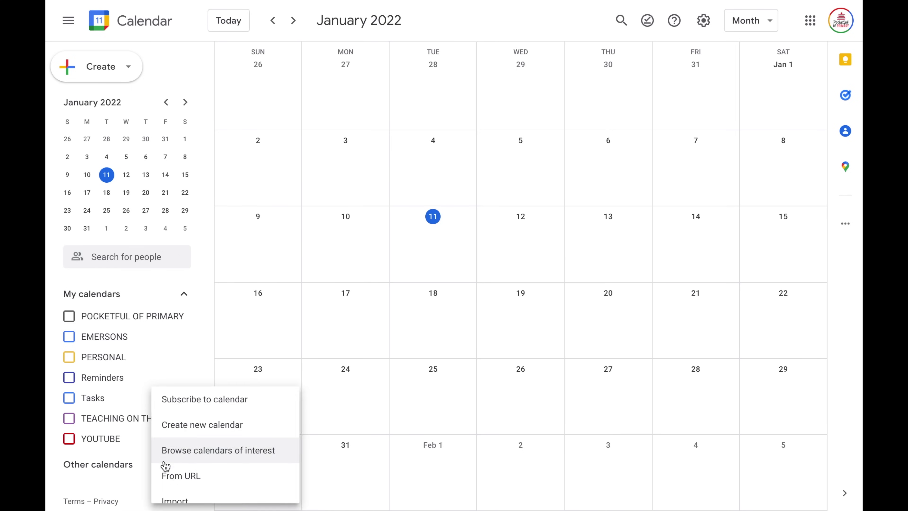
click(185, 422)
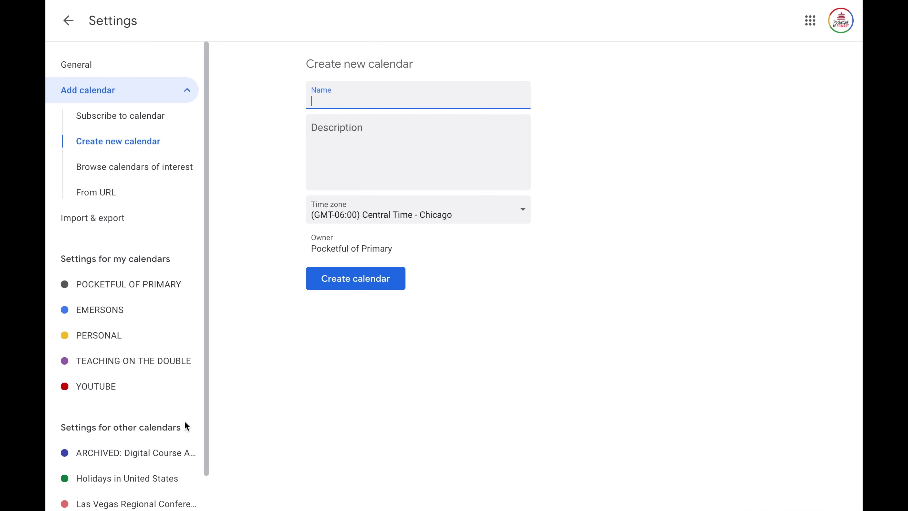
click(68, 21)
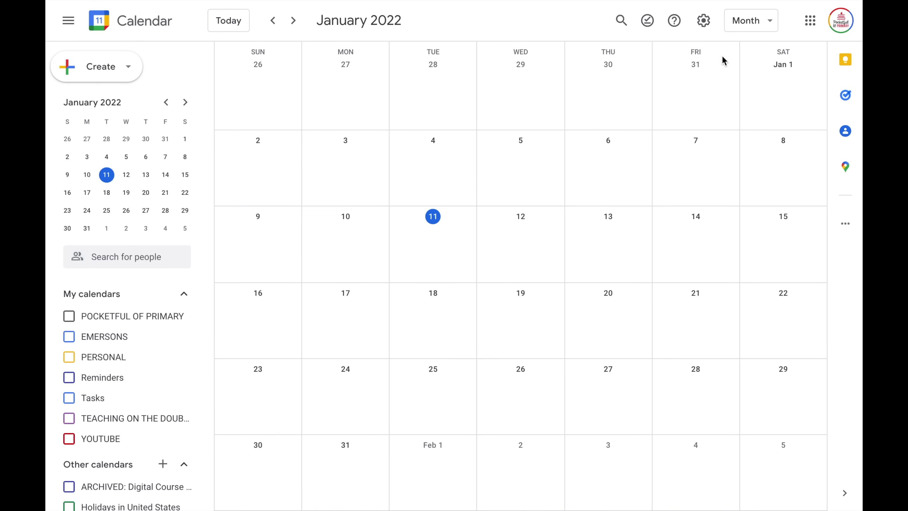
Create a new calendar named WORKOUT from the settings, leaving the description empty, and return to the month view.
click(703, 21)
click(707, 56)
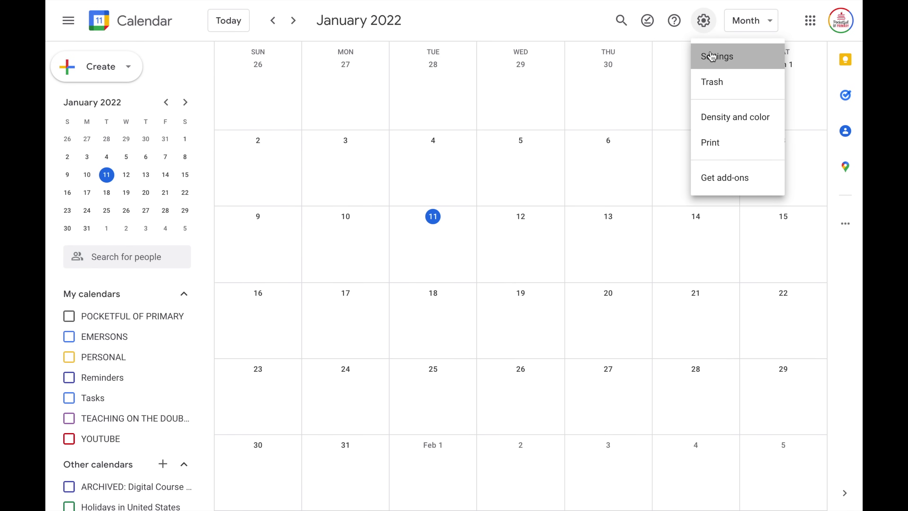
click(140, 322)
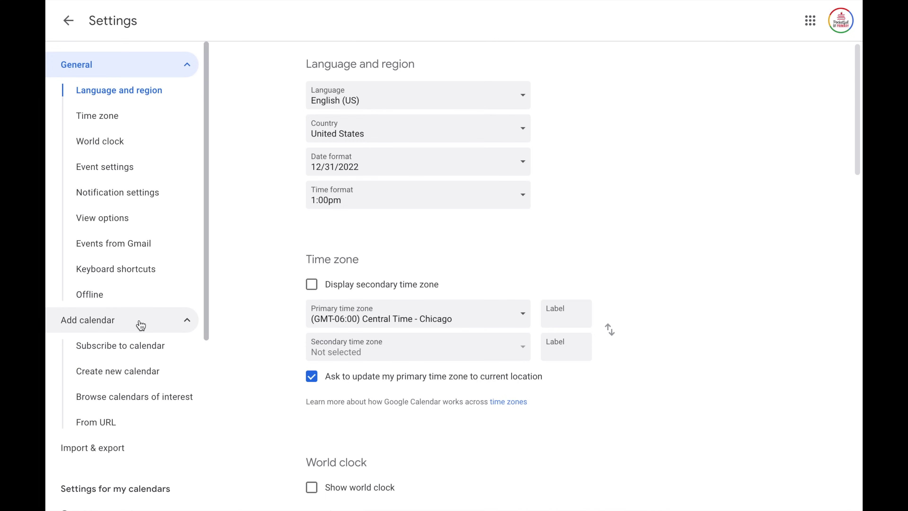
click(128, 372)
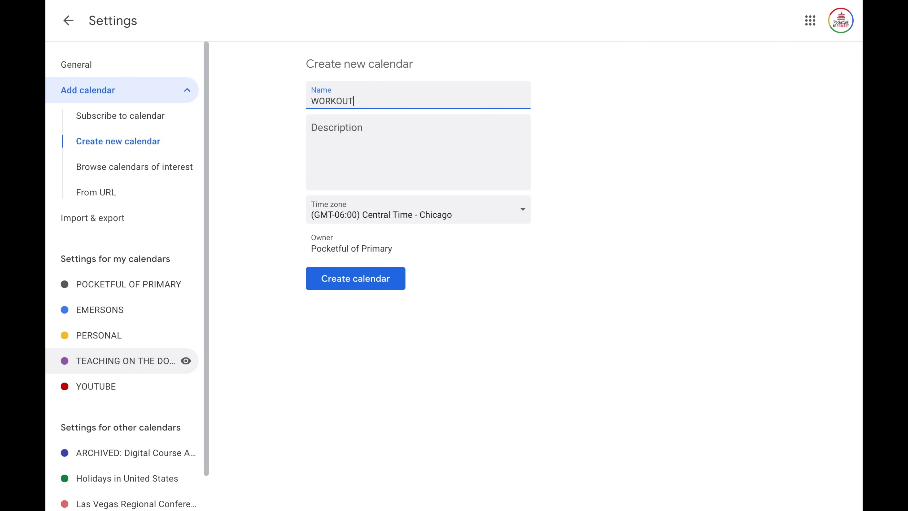
click(355, 160)
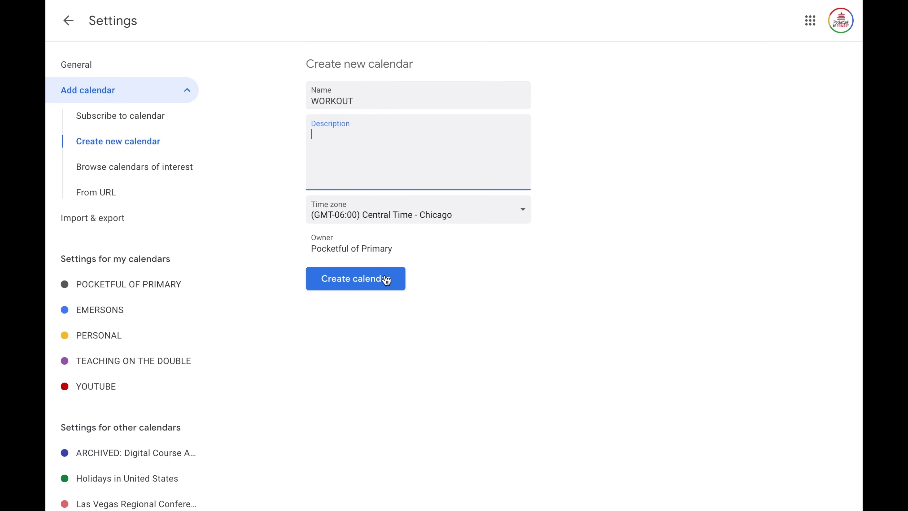
click(386, 278)
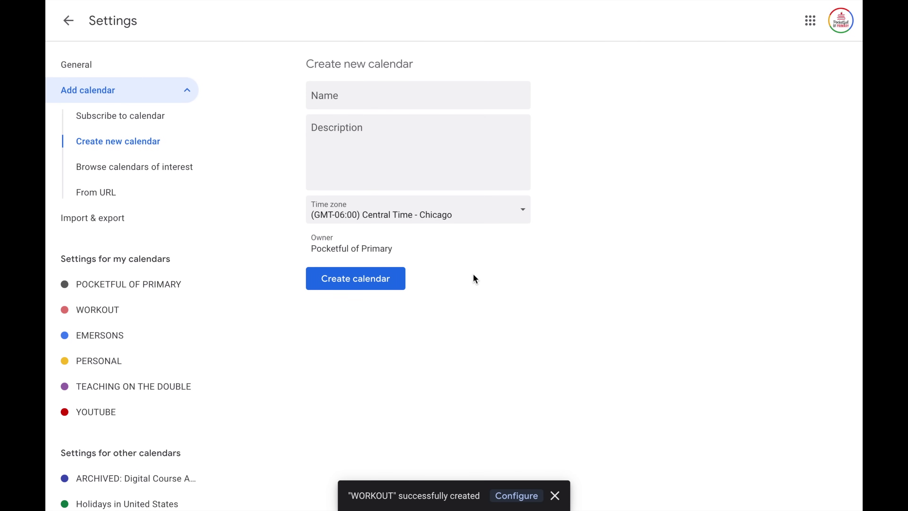
click(69, 21)
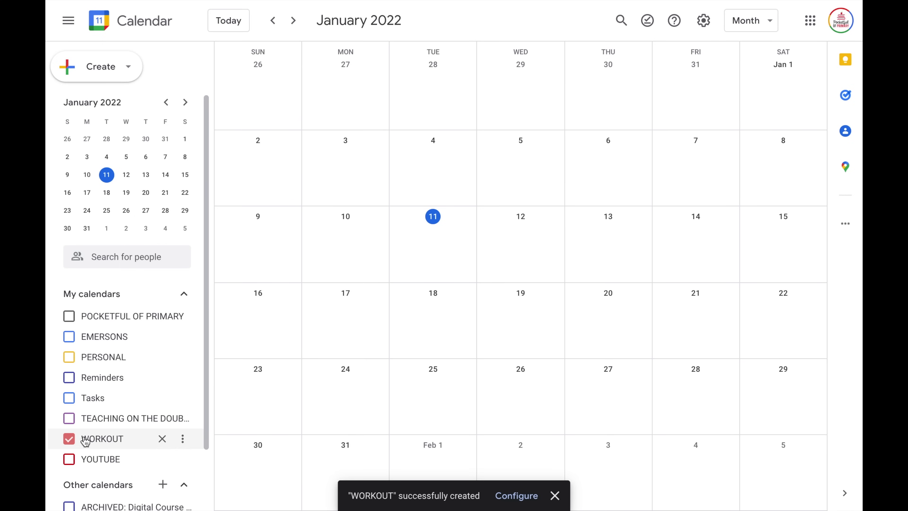
Set the color of the WORKOUT calendar to Sage.
click(69, 441)
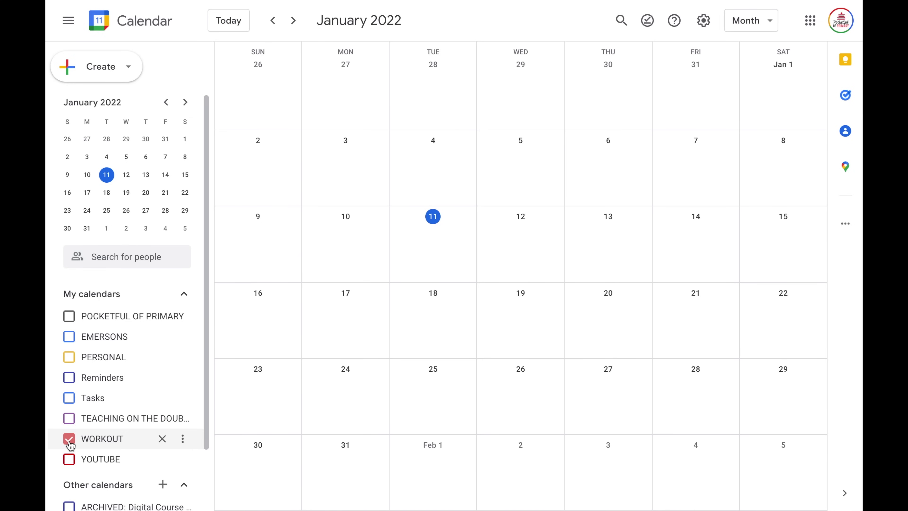
click(182, 439)
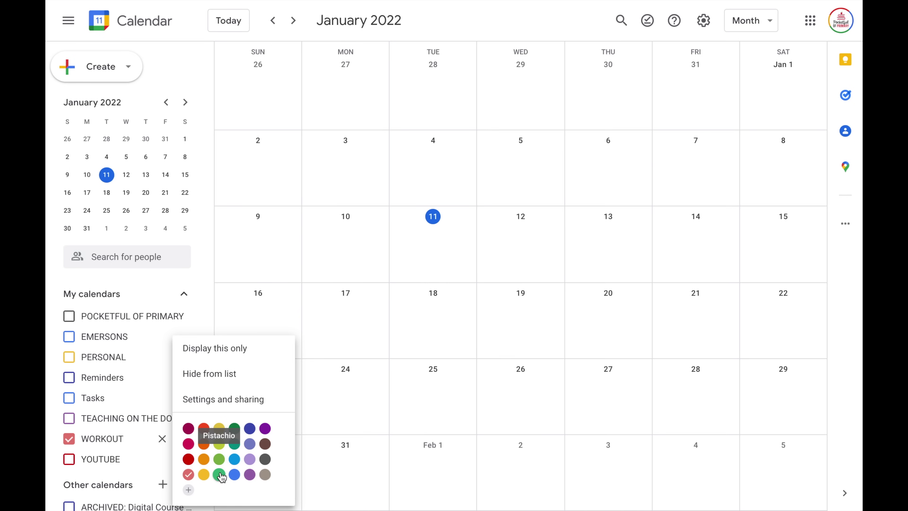
click(219, 475)
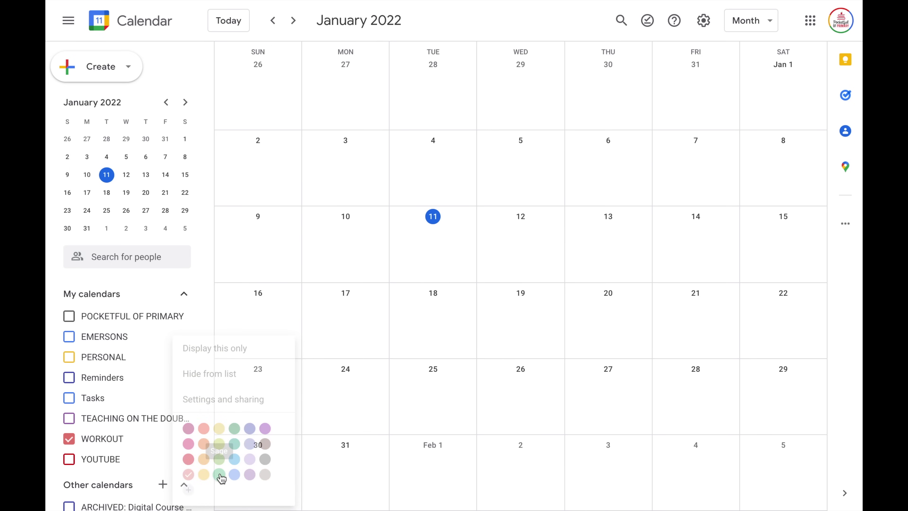
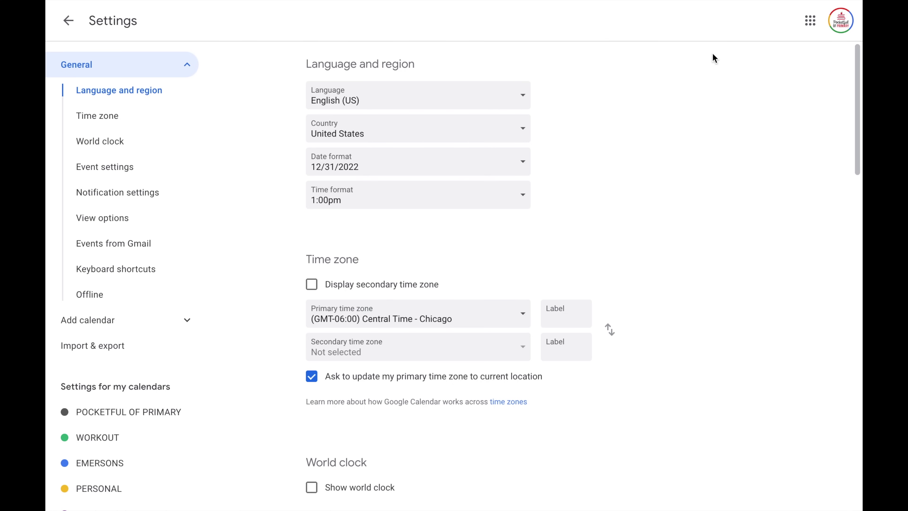
Set the WORKOUT calendar's other notifications to Email for changed events, canceled events and event responses.
click(104, 438)
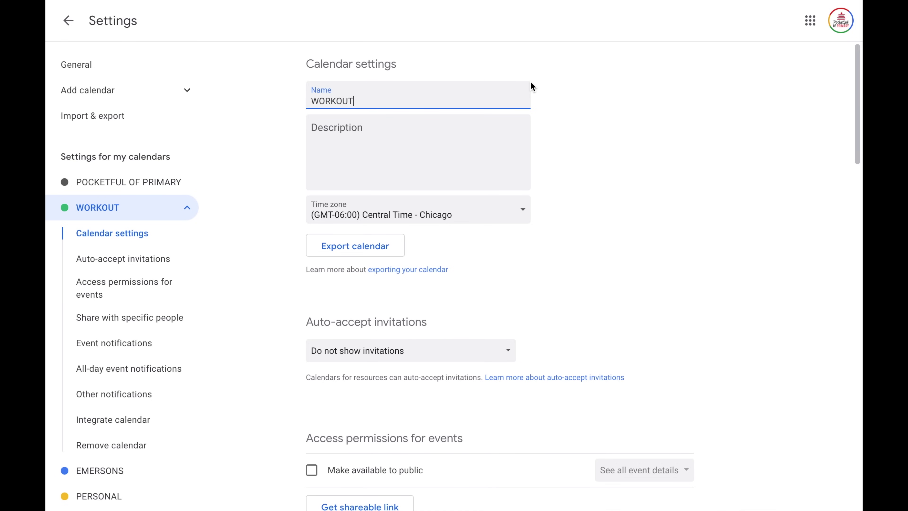
scroll(531, 87, down, 7)
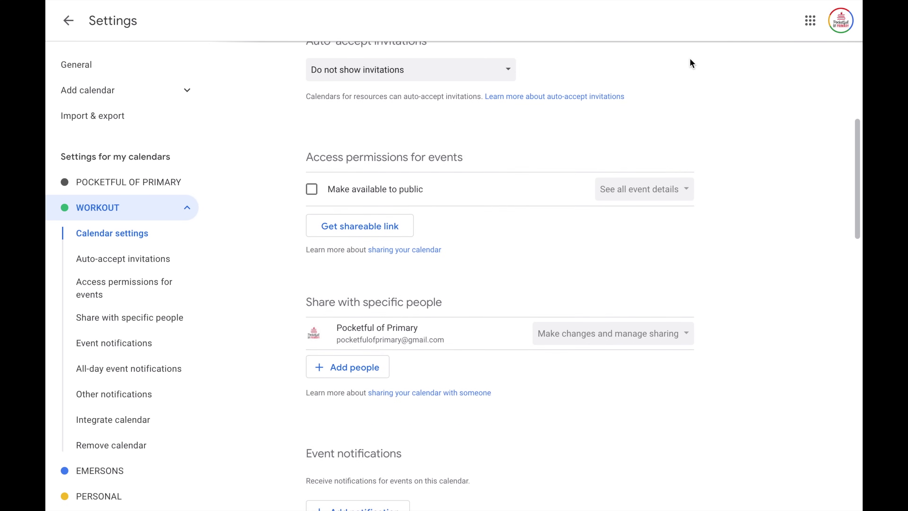
scroll(680, 68, down, 3)
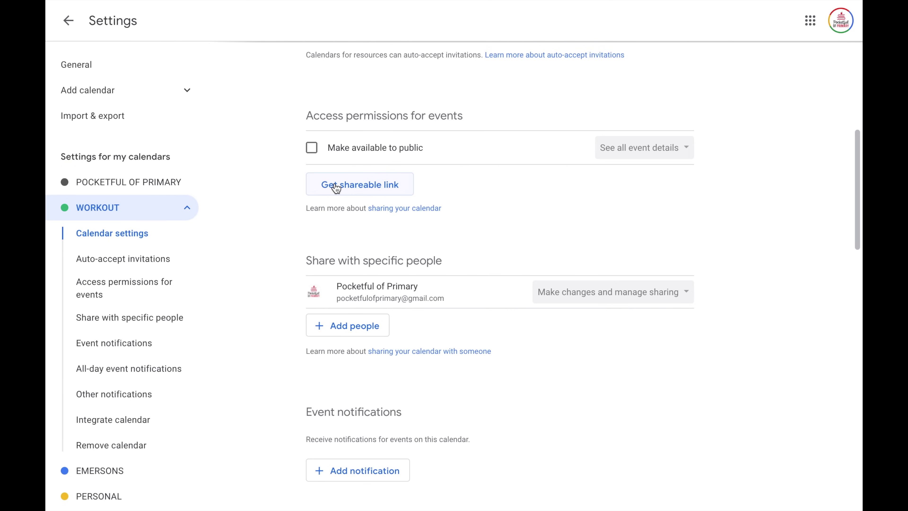
scroll(334, 187, down, 4)
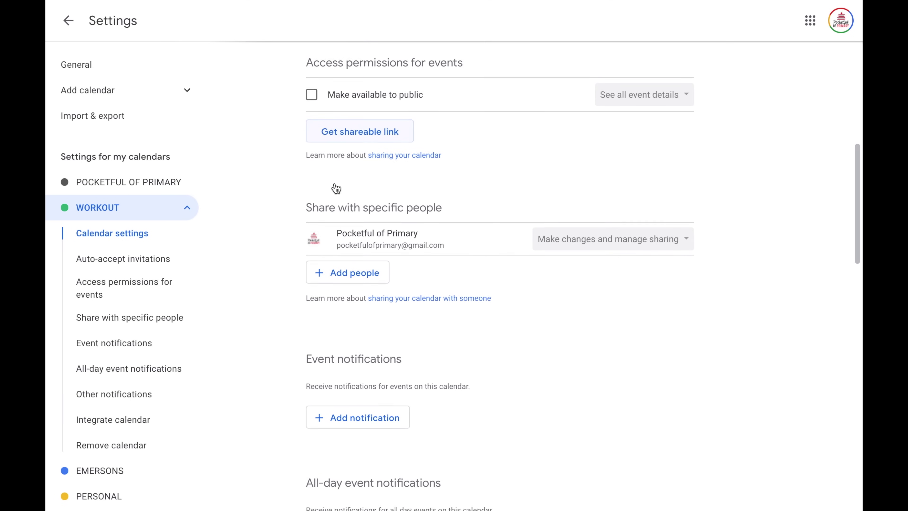
scroll(335, 188, down, 2)
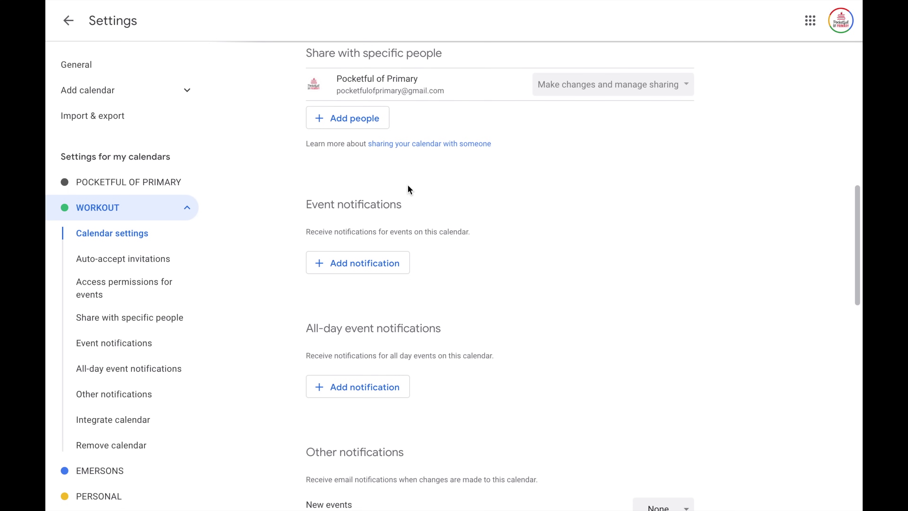
scroll(407, 185, down, 2)
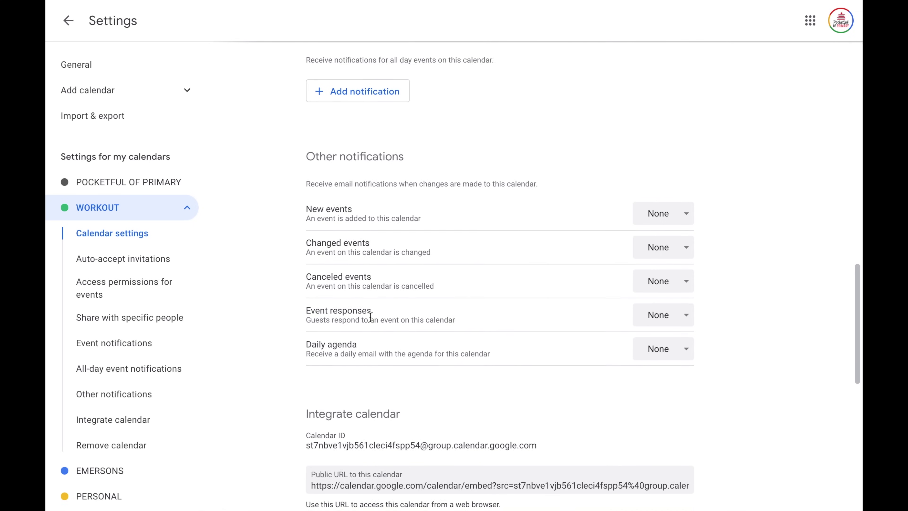
scroll(370, 317, down, 2)
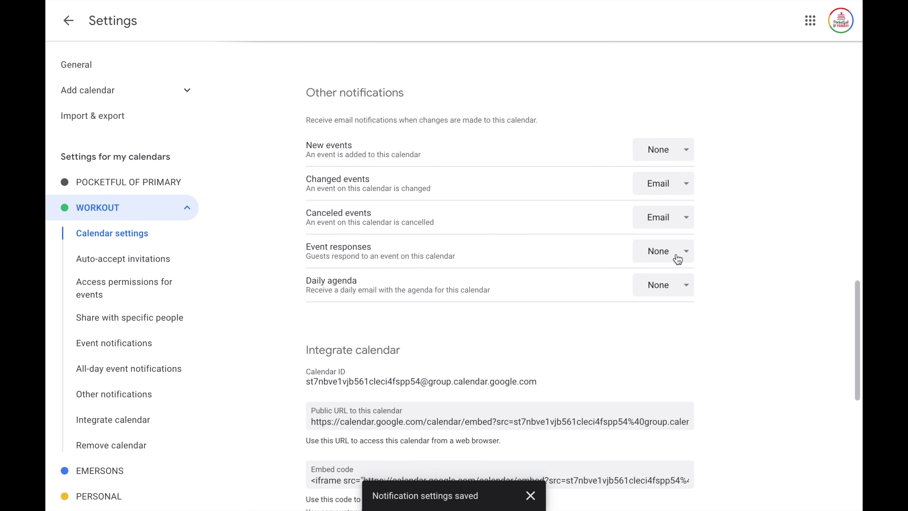
click(674, 311)
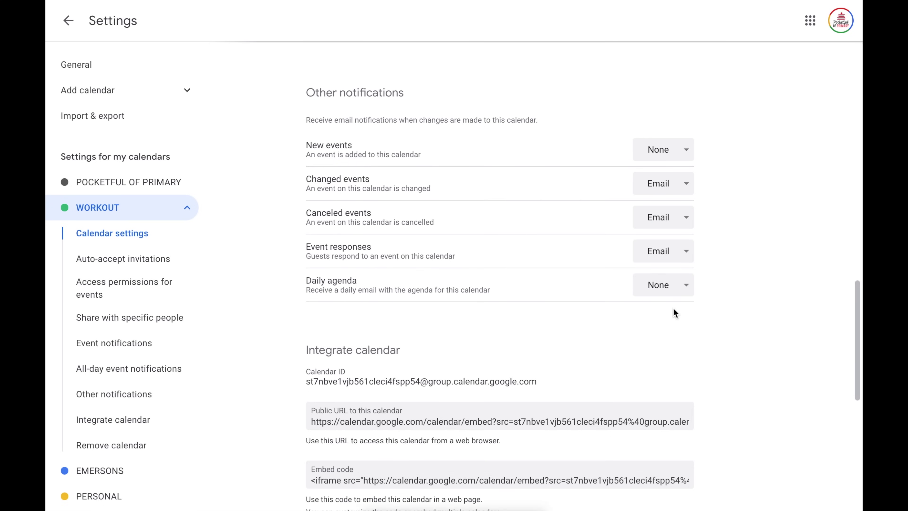